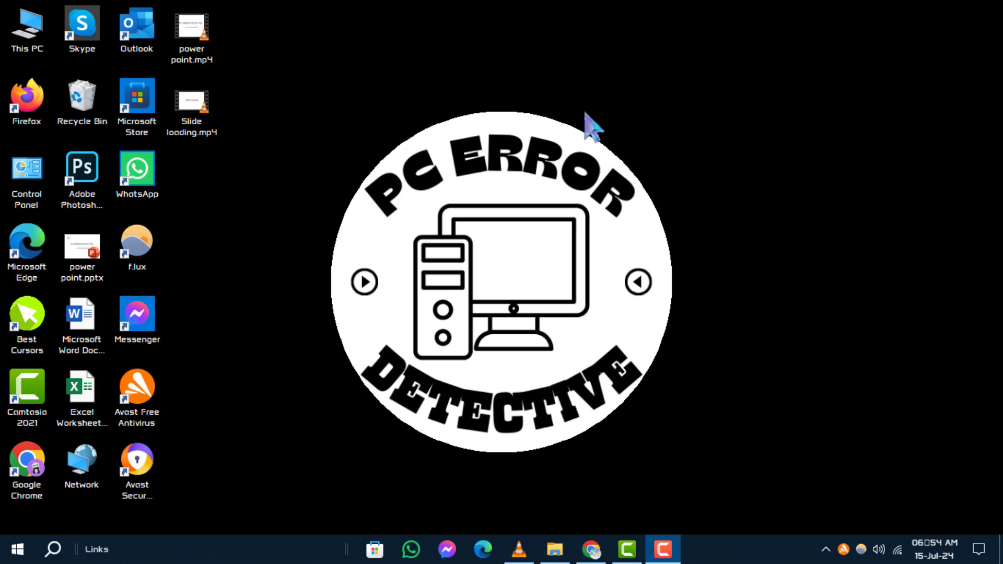
Refresh the Windows desktop from its right-click menu so the icons redraw
right_click(631, 165)
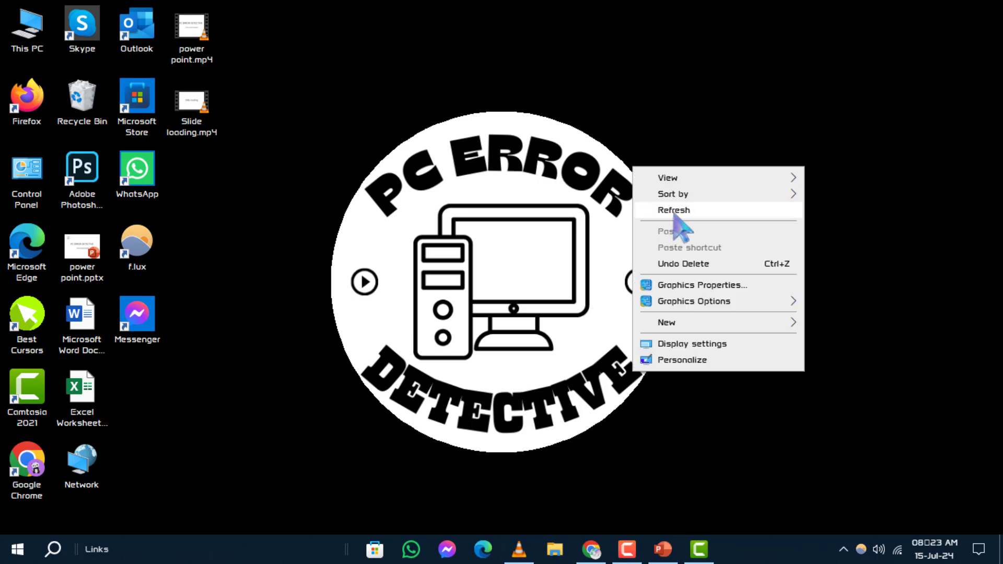
click(672, 211)
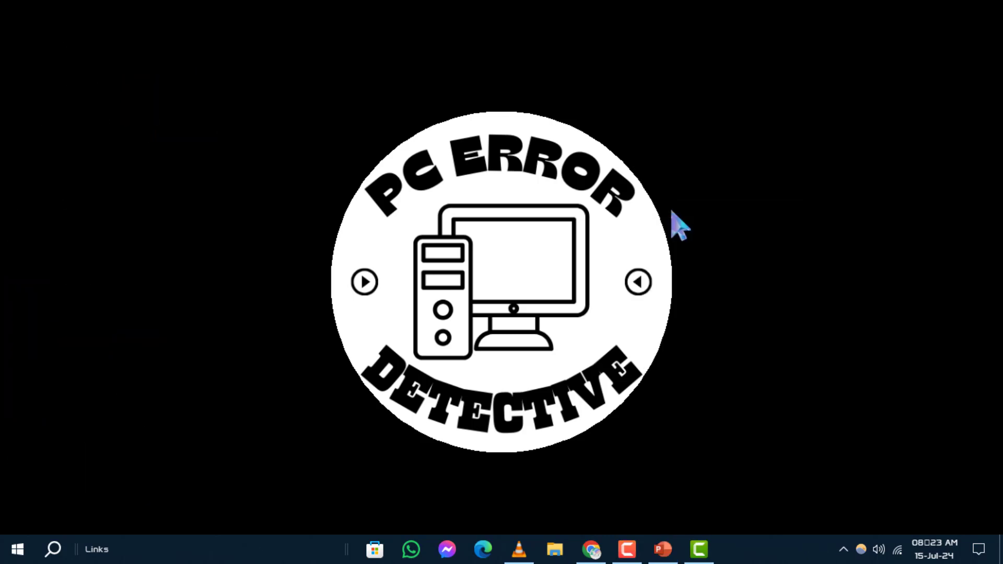
Return to PowerPoint and preview the animations on the title, cat-heart and beach-photo slides
click(663, 549)
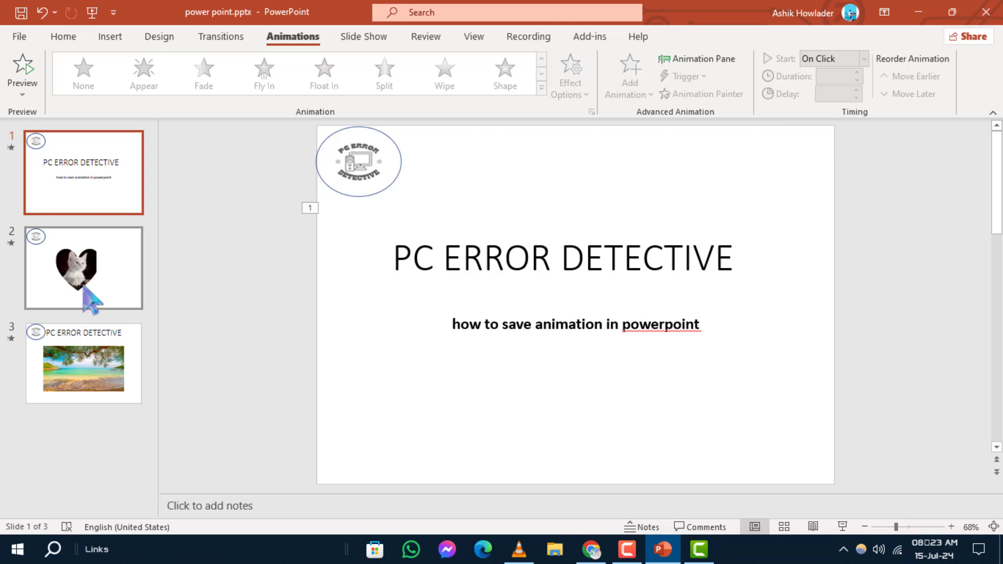
click(22, 75)
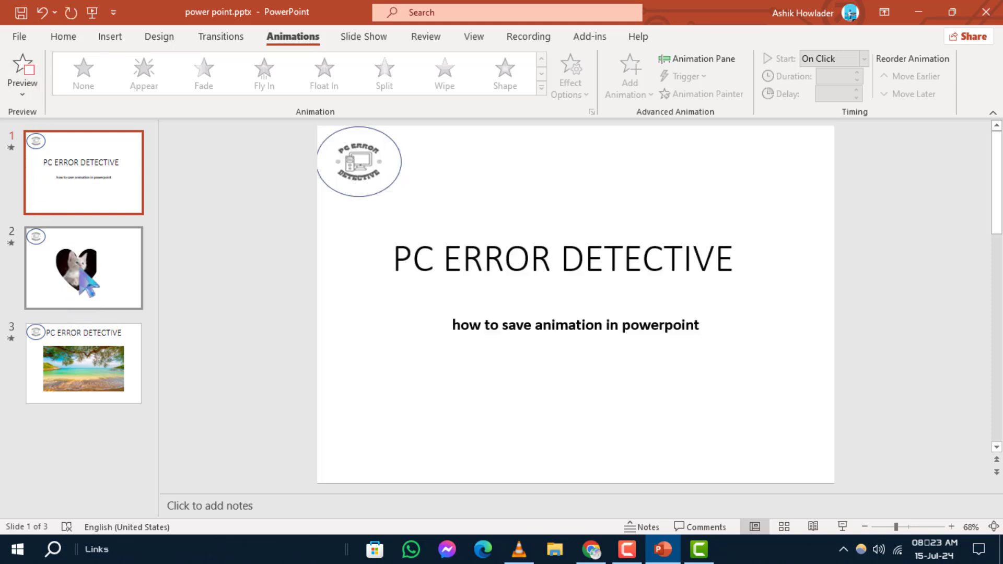
click(83, 267)
click(22, 74)
click(83, 363)
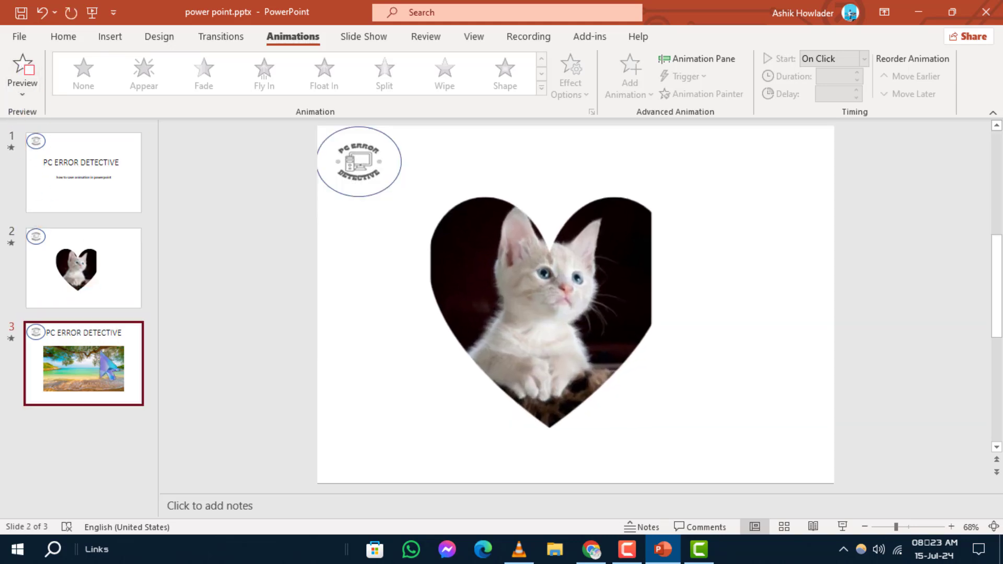
click(22, 75)
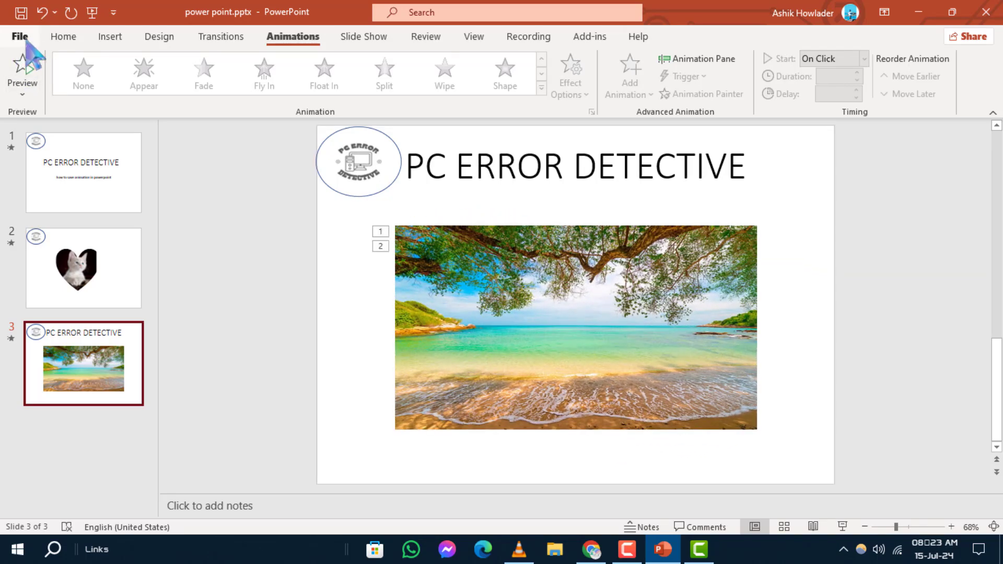
Go to File > Export and select Create a Video
click(21, 36)
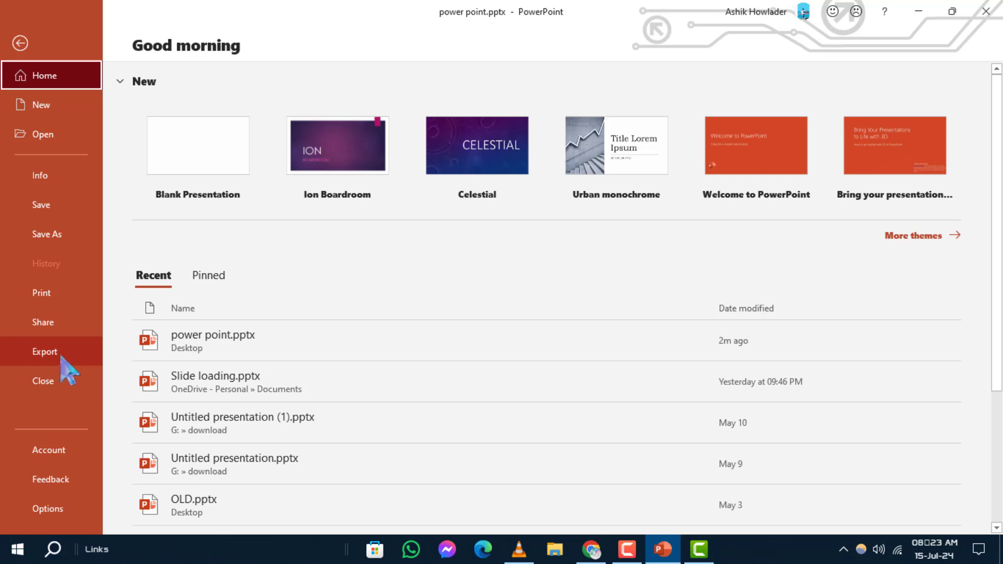
click(63, 354)
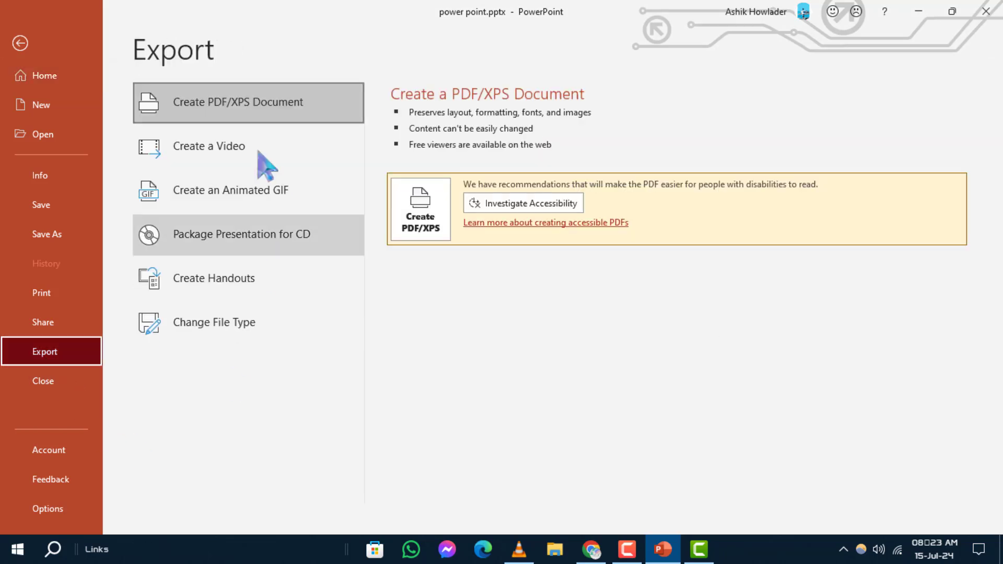
click(224, 172)
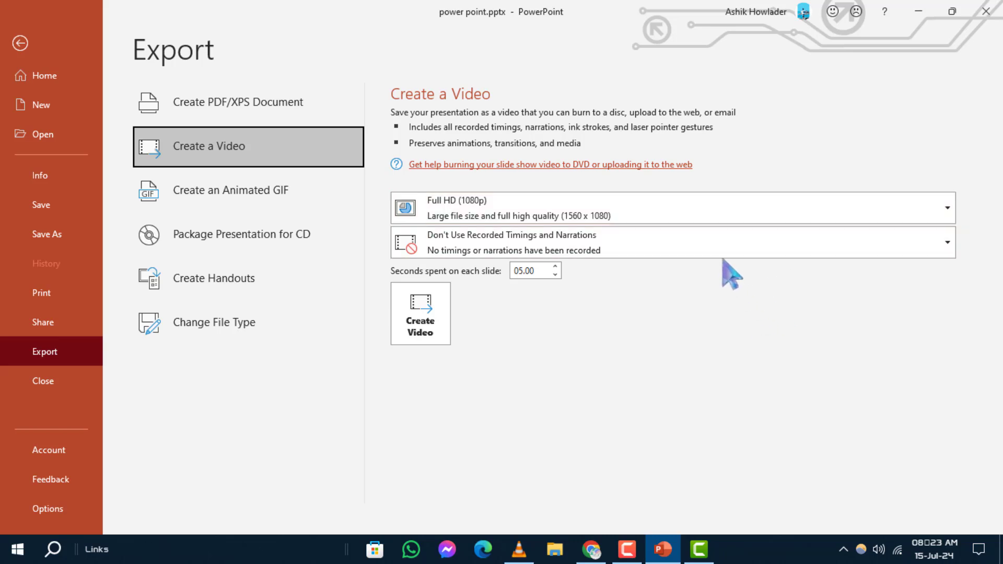
Keep Full HD (1080p) quality and start creating the video
click(733, 209)
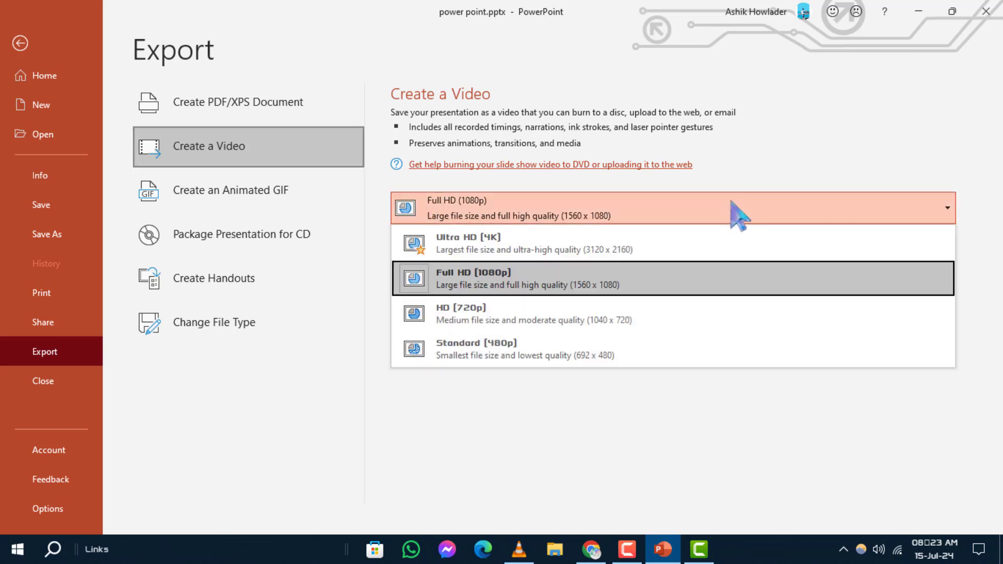
click(518, 287)
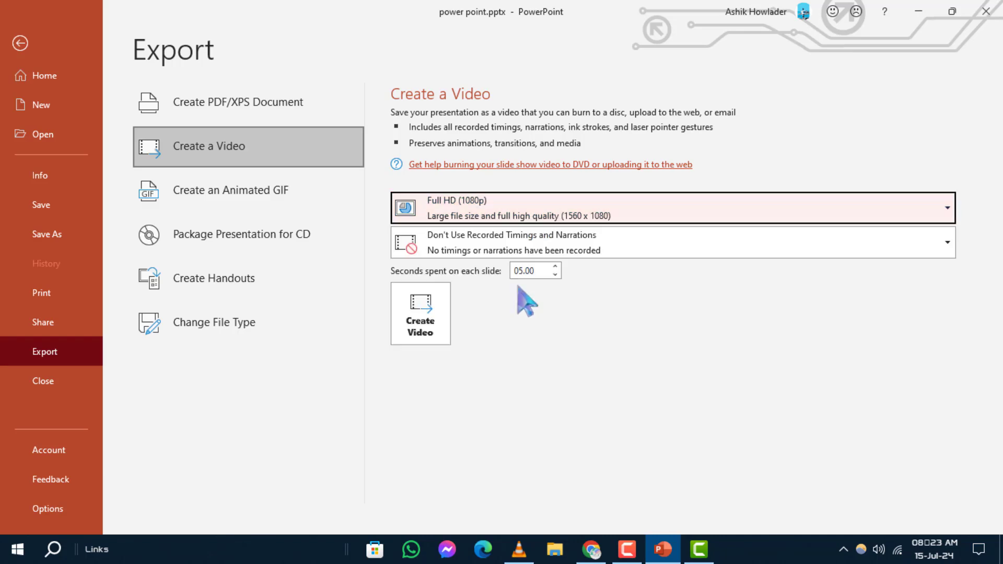
click(428, 337)
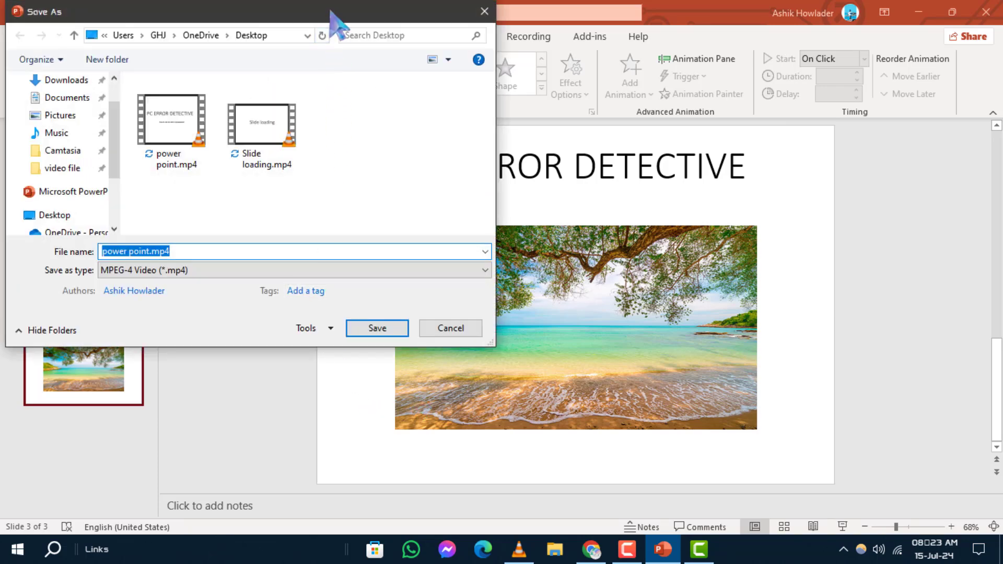
In Save As, choose the Desktop folder and the existing 'power point' file name
drag(330, 12, 604, 44)
scroll(366, 250, down, 2)
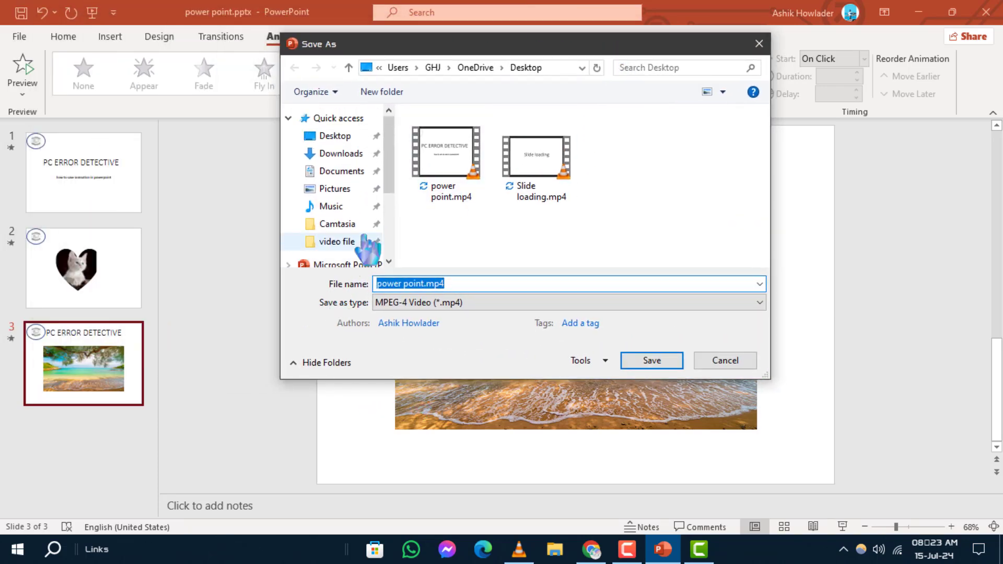
scroll(365, 235, down, 2)
scroll(365, 227, down, 2)
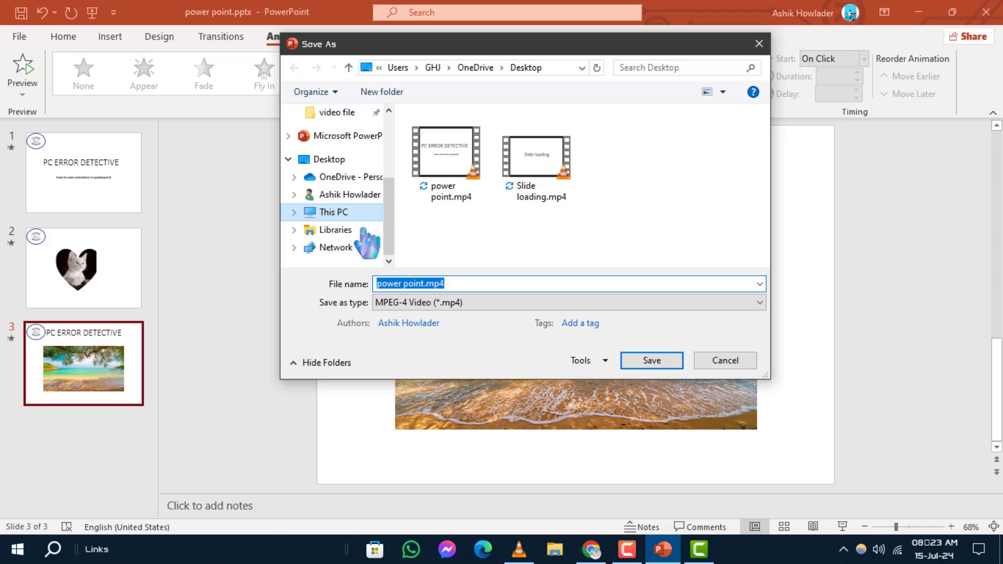
click(329, 158)
scroll(349, 188, up, 3)
click(334, 136)
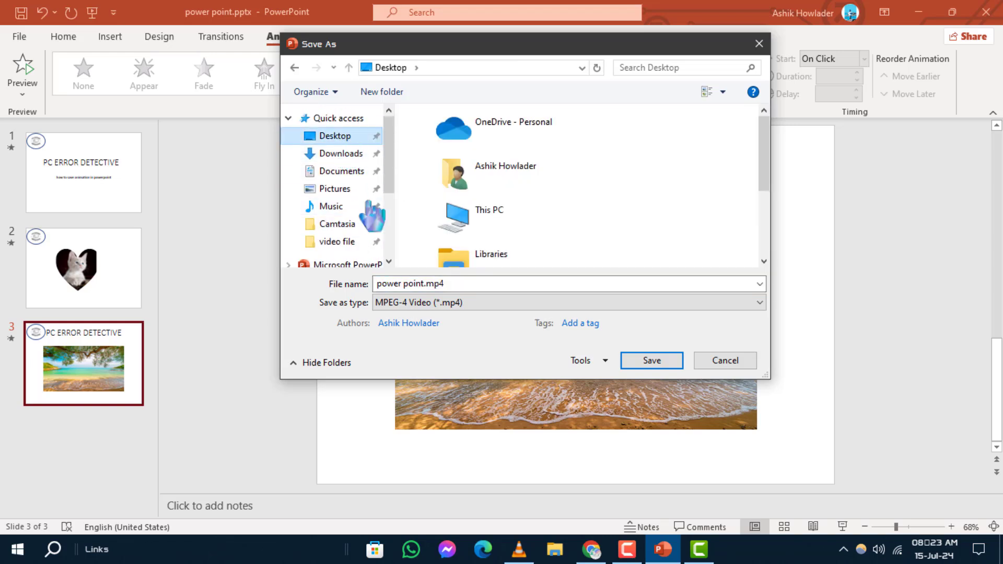
click(423, 283)
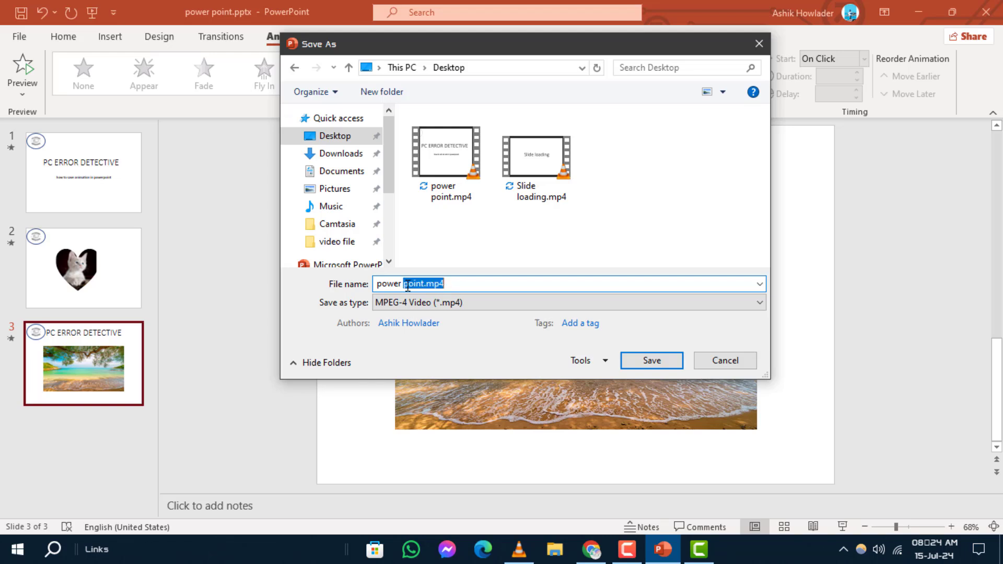
Save as MPEG-4, replace the existing power point.mp4, and minimize PowerPoint
click(611, 304)
click(615, 317)
click(651, 360)
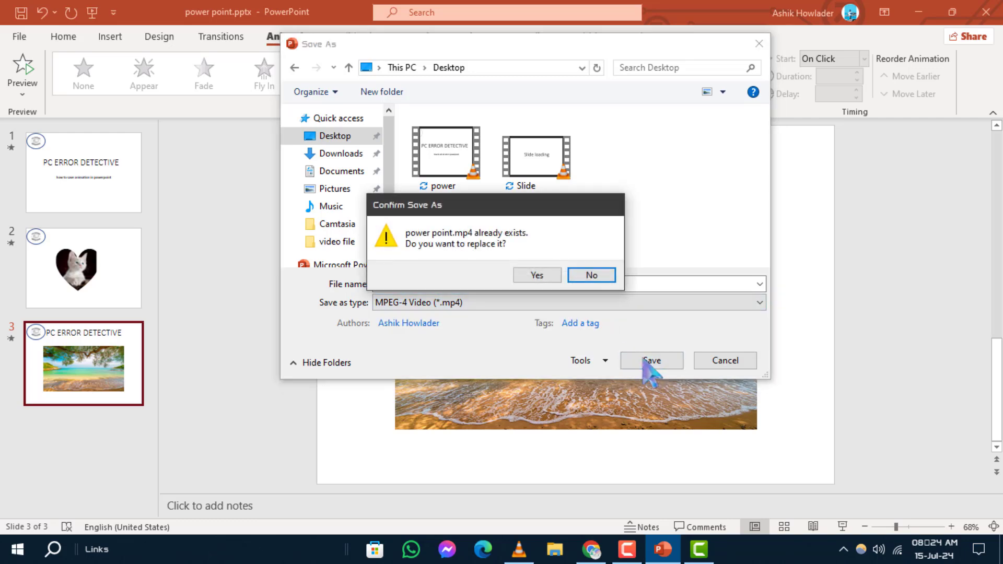
click(538, 275)
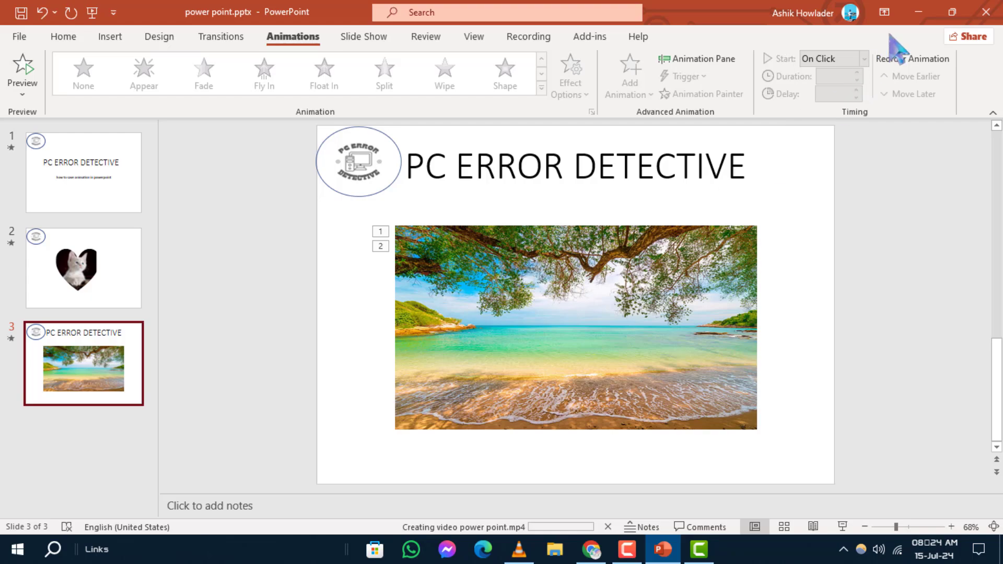
click(918, 12)
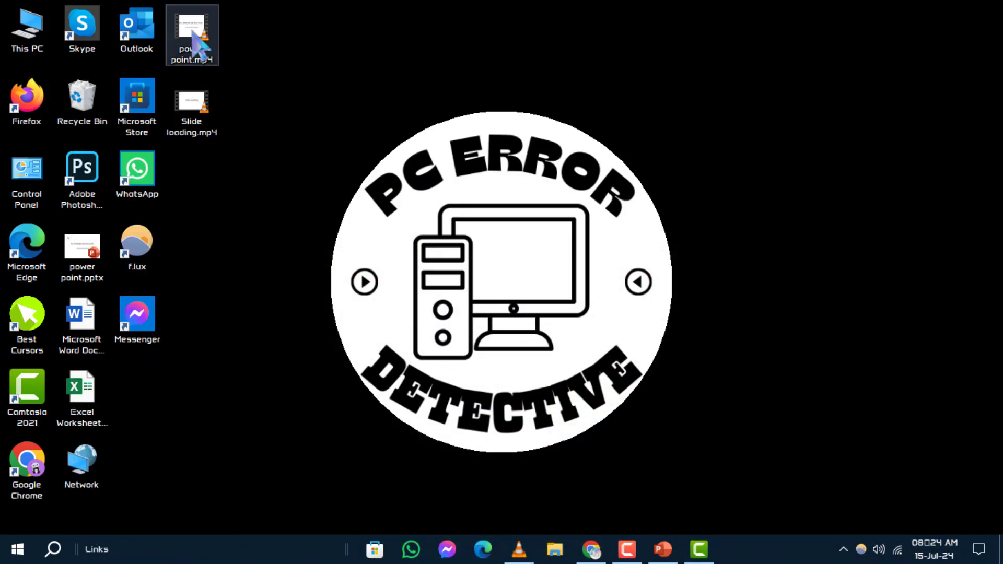